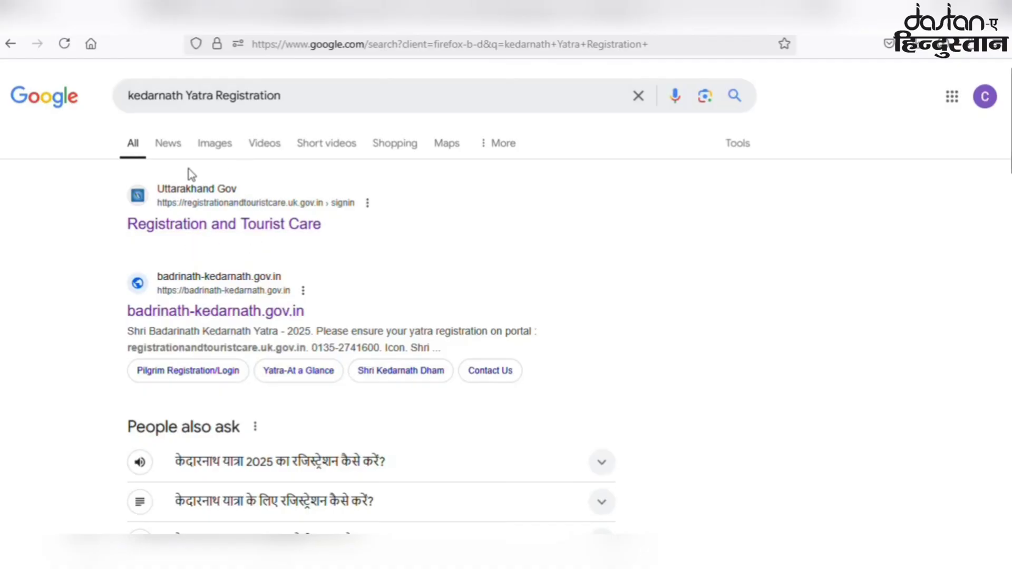
Open the Uttarakhand Registration and Tourist Care site from the search results and review its pilgrim registration and login forms.
click(196, 209)
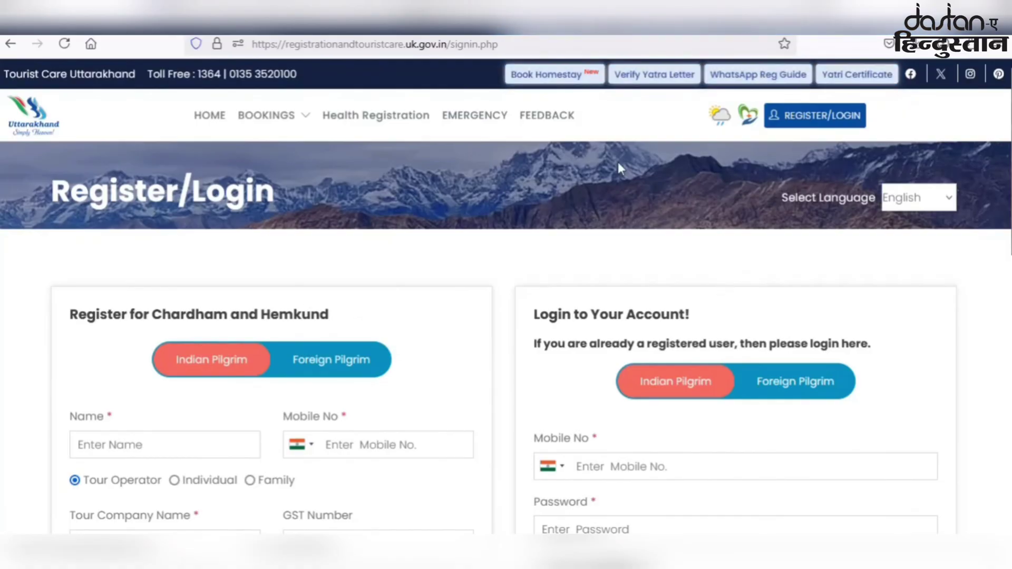
scroll(707, 241, down, 5)
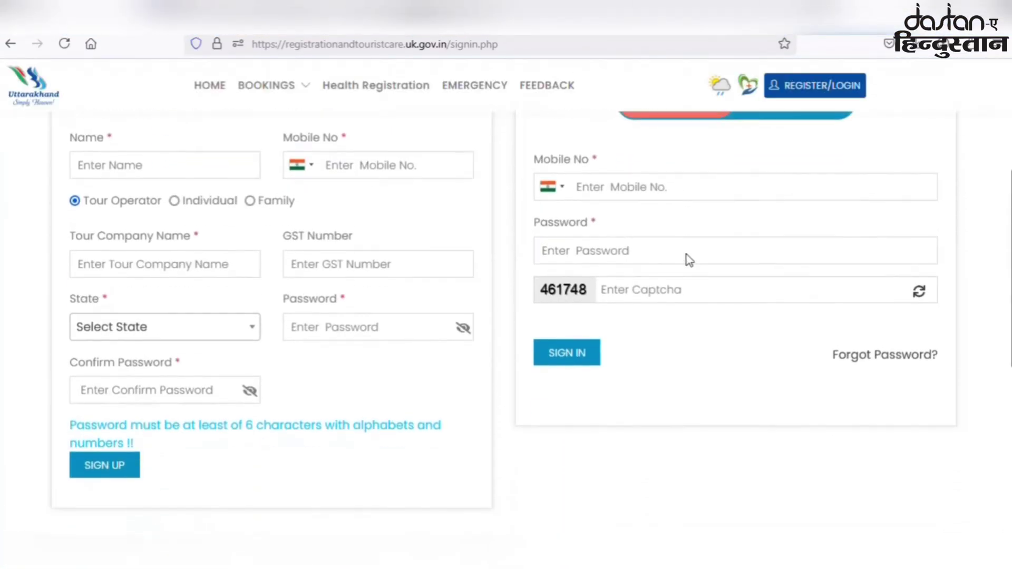
scroll(674, 266, down, 2)
scroll(675, 265, up, 7)
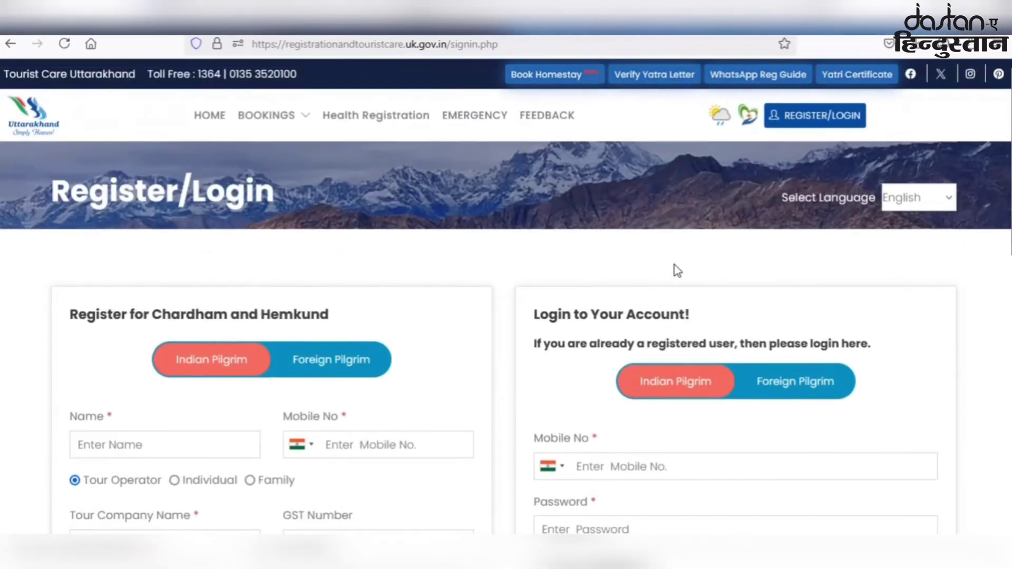
scroll(677, 271, down, 5)
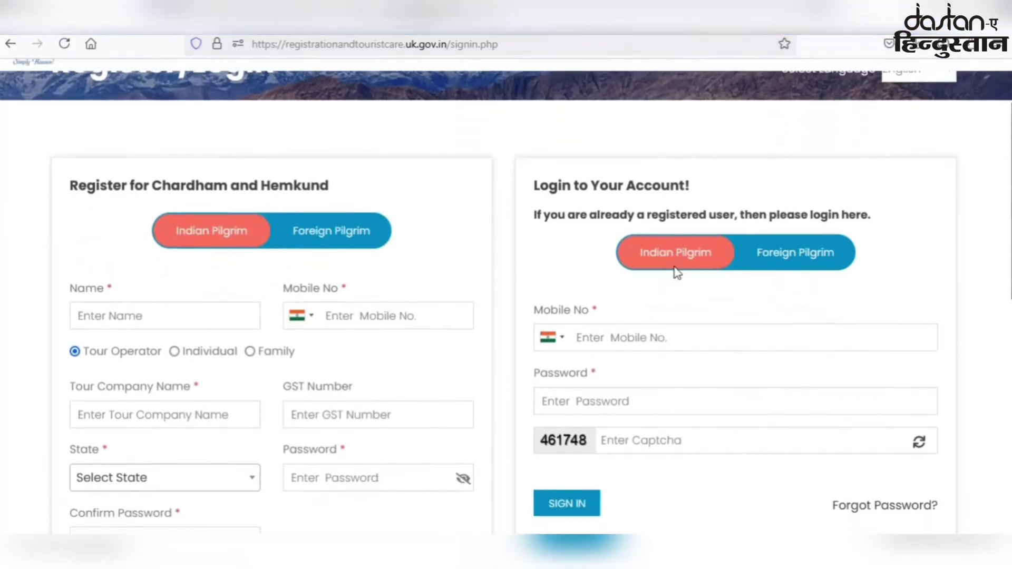
scroll(676, 271, down, 2)
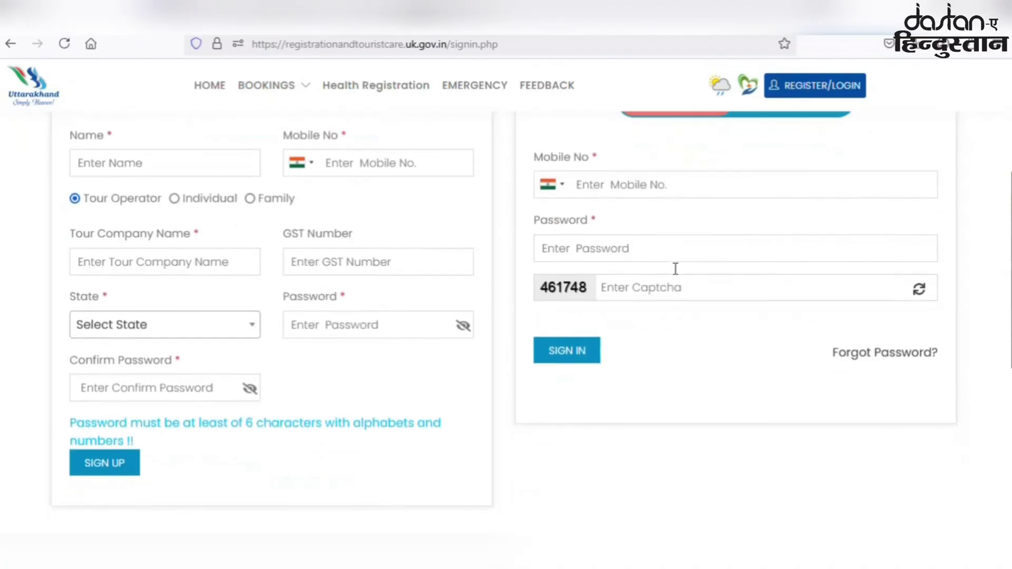
scroll(675, 268, up, 2)
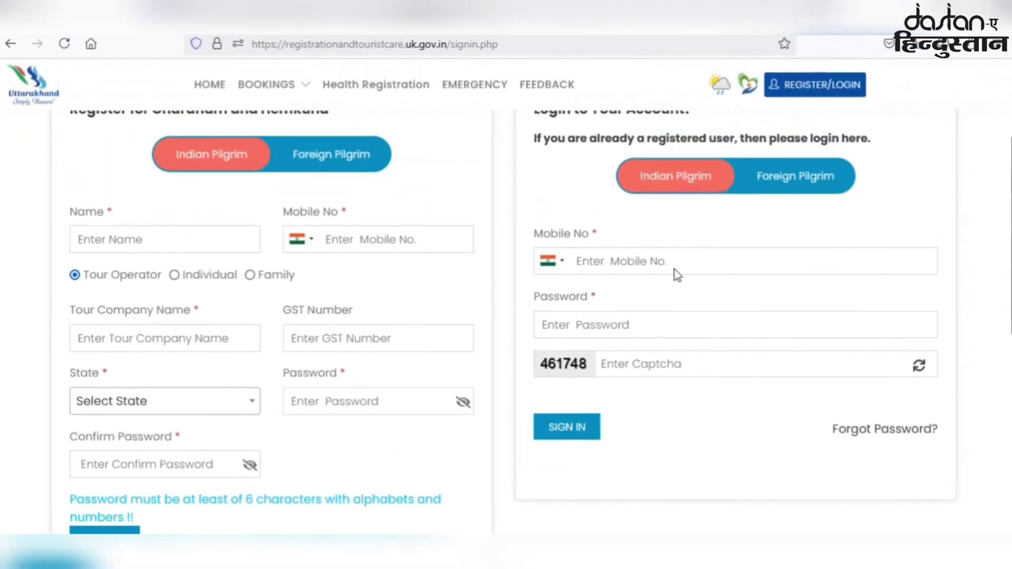
scroll(675, 269, up, 2)
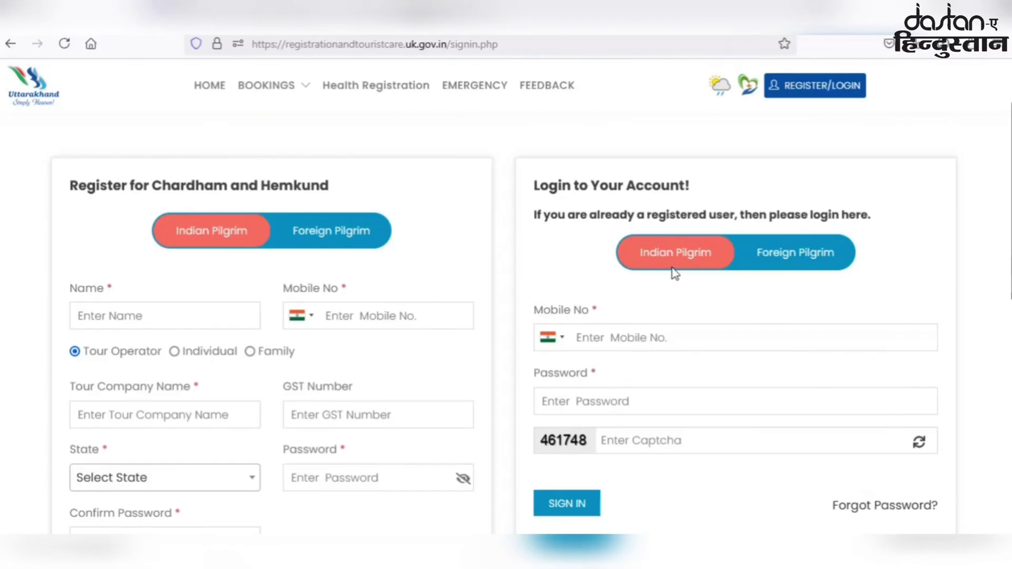
scroll(675, 273, up, 3)
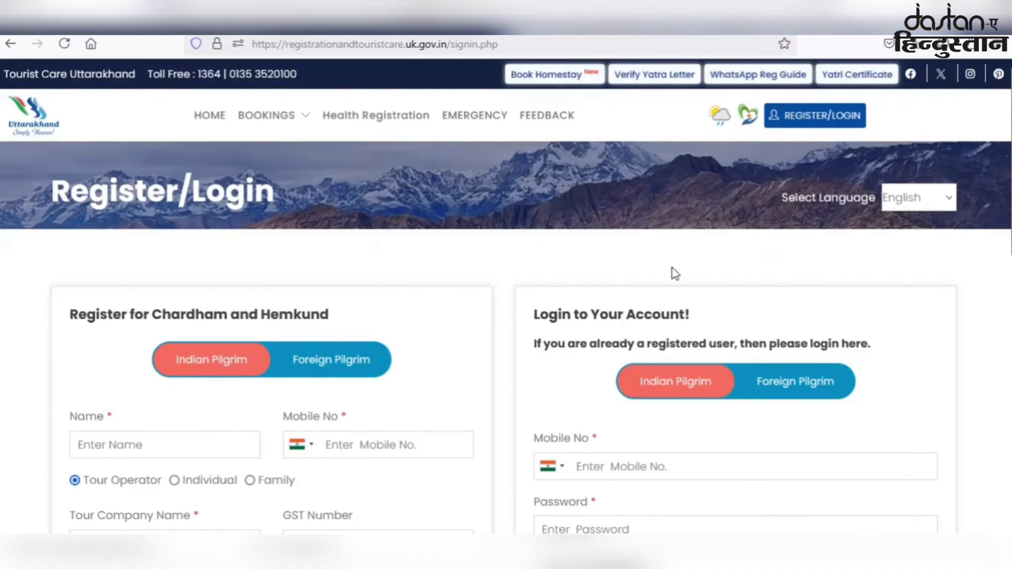
scroll(672, 271, down, 4)
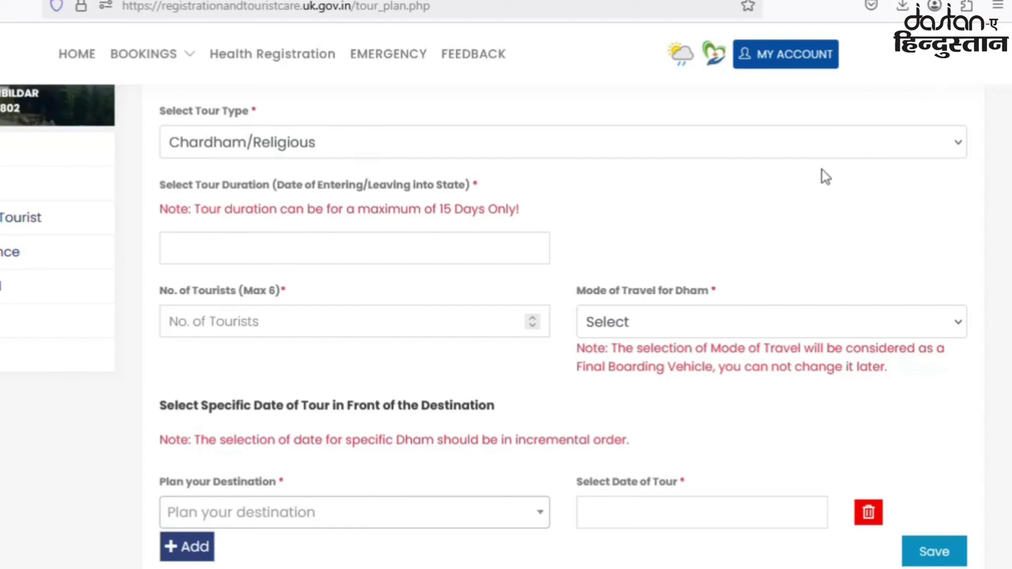
Examine the tour plan form's tour type, mode of travel and destination options, keeping Chardham/Religious as the tour type.
click(865, 151)
click(382, 157)
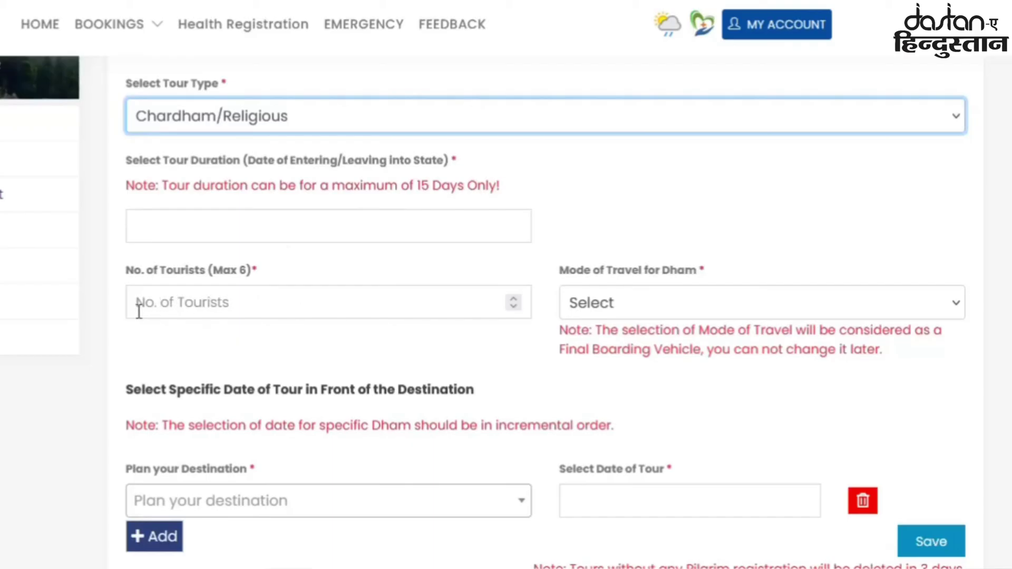
click(660, 304)
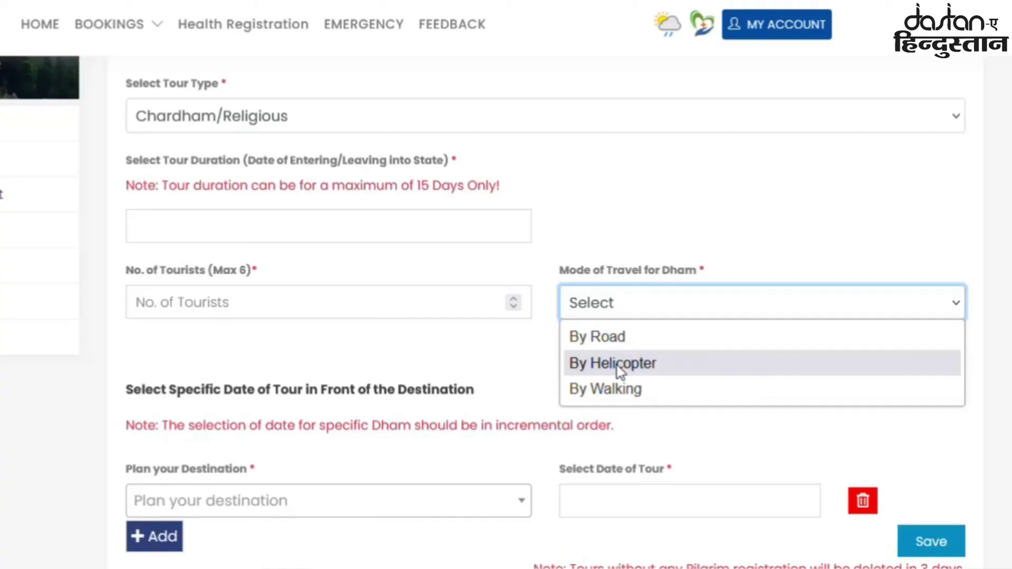
click(260, 508)
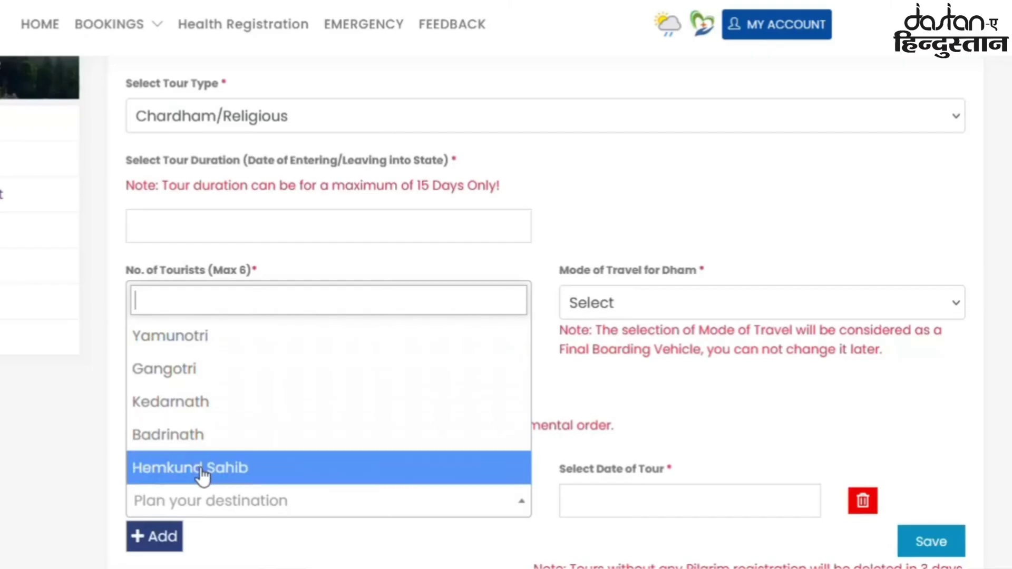
click(782, 429)
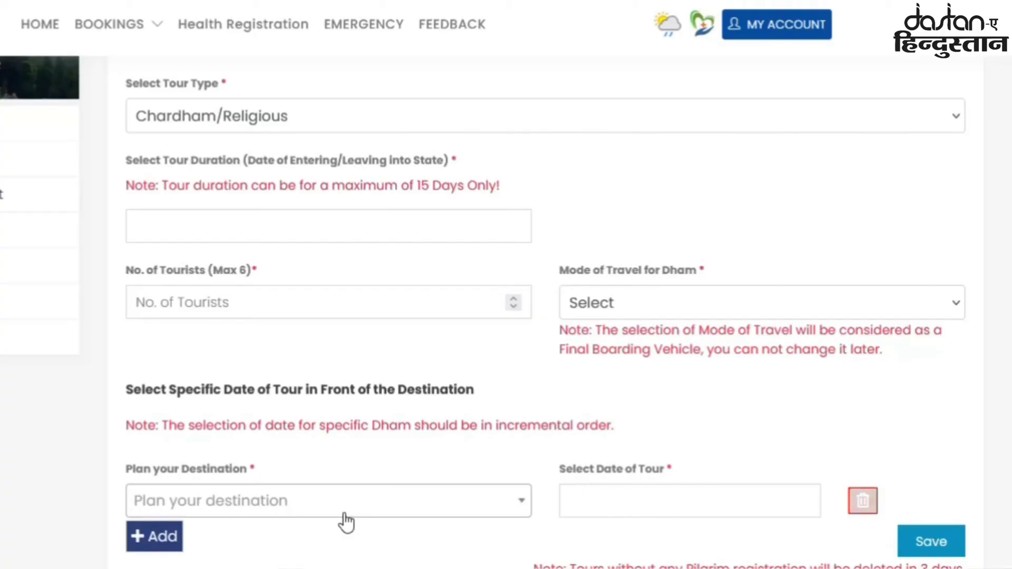
click(157, 538)
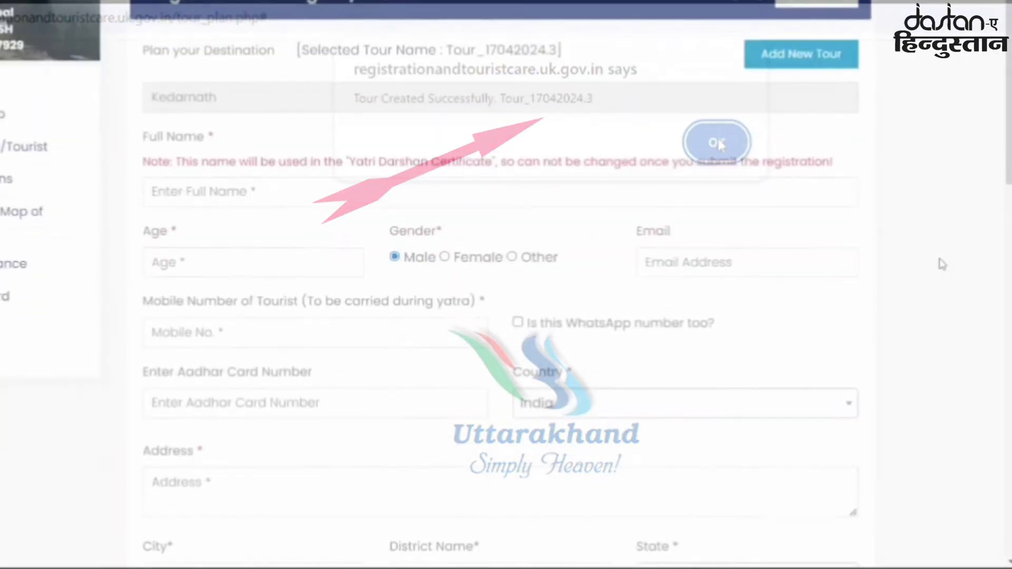
Review the selected tour's name and the full name, age and email fields in the pilgrim registration form.
scroll(938, 264, up, 3)
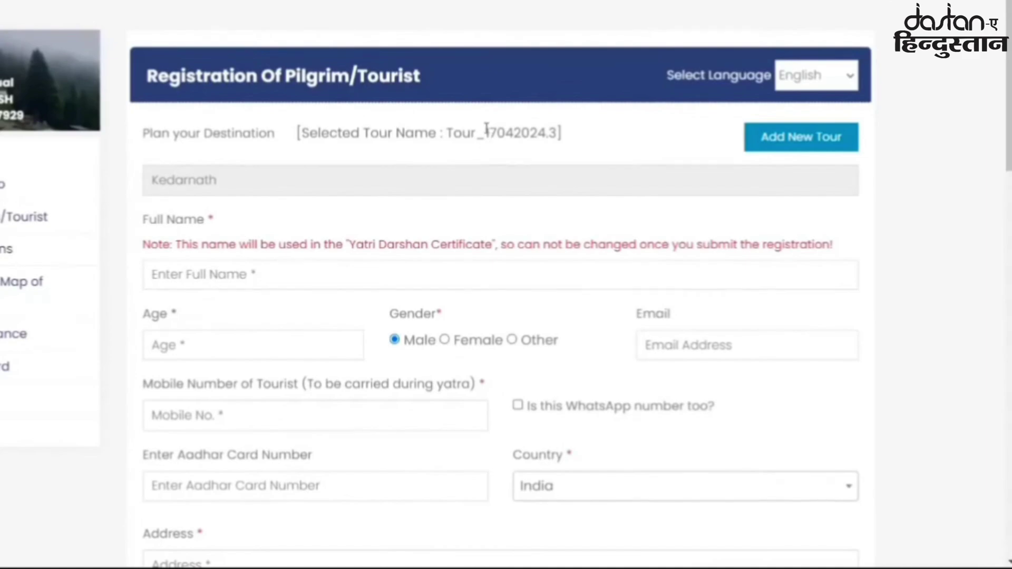
drag(486, 129, 563, 130)
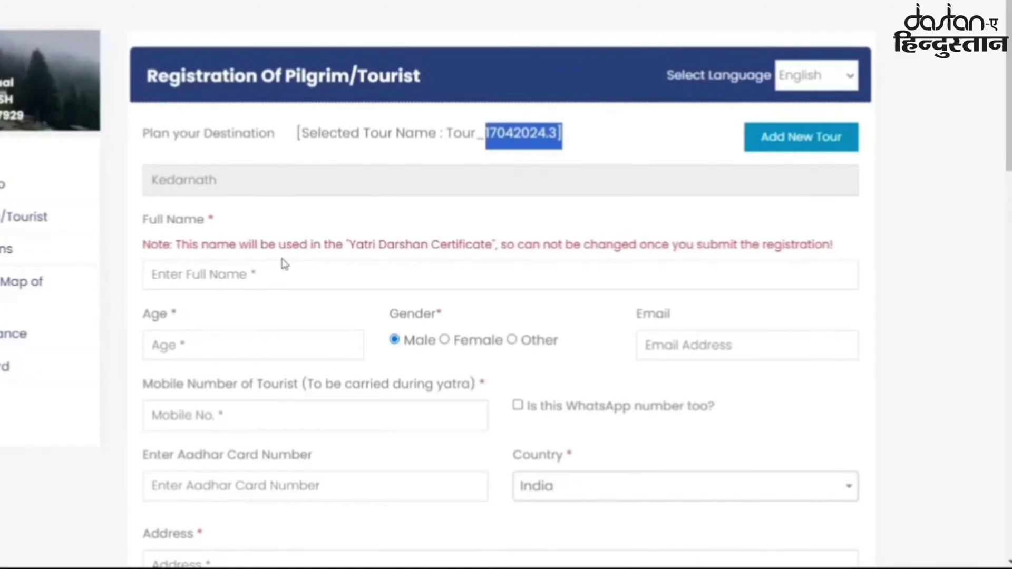
click(168, 271)
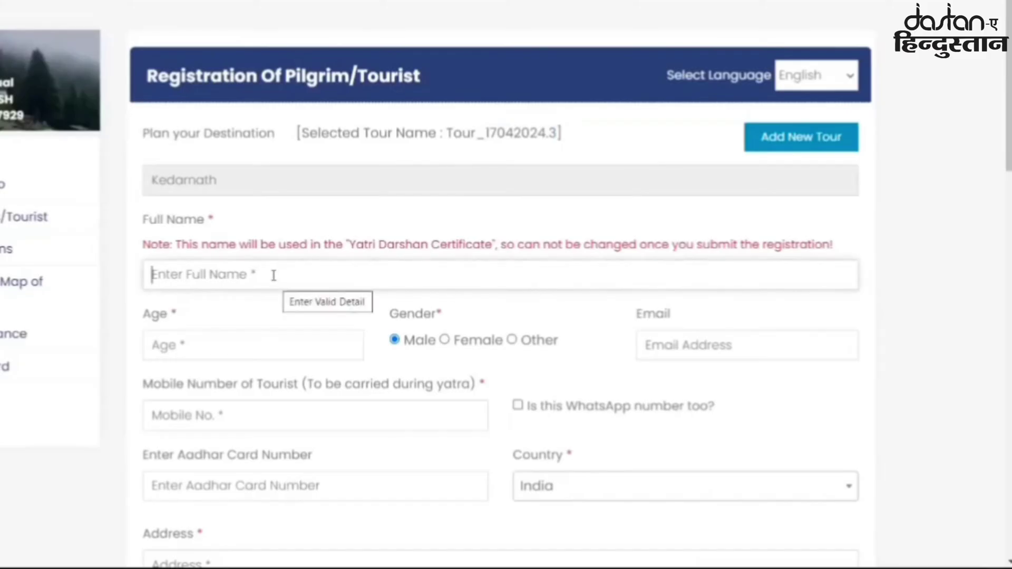
click(193, 347)
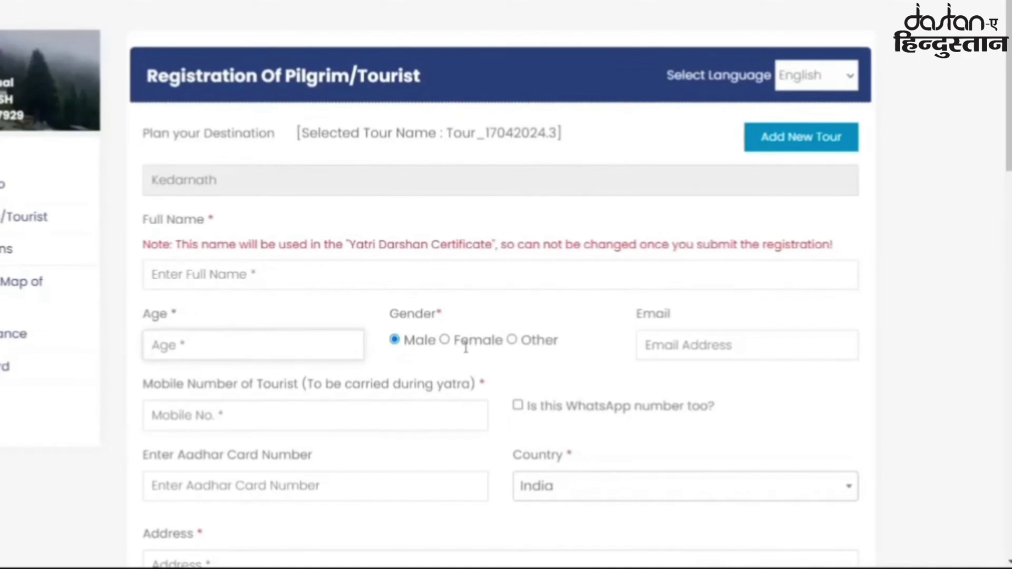
click(655, 346)
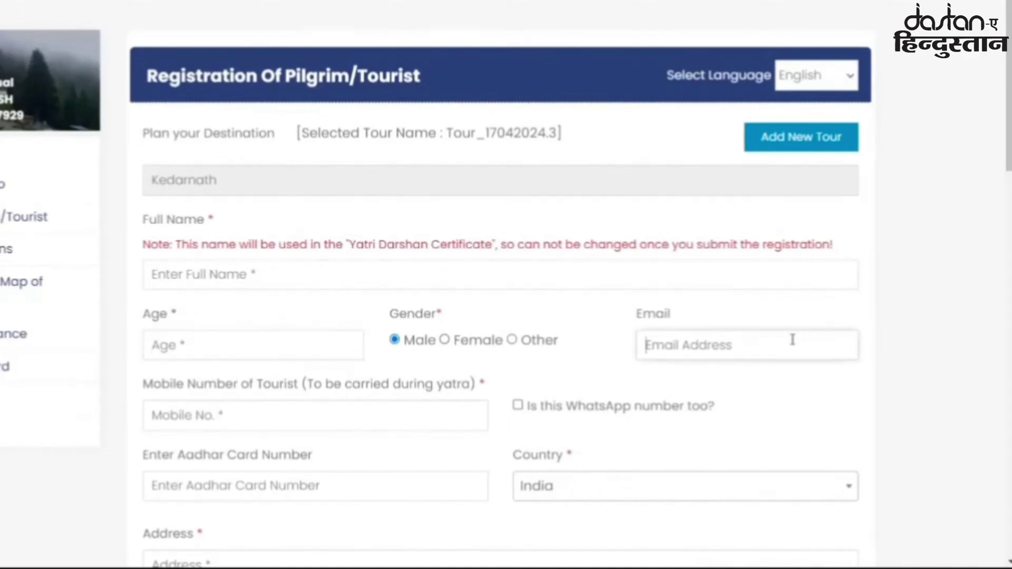
Examine the mobile number, Aadhar card and address fields, including the city, district and state choices.
scroll(919, 336, down, 3)
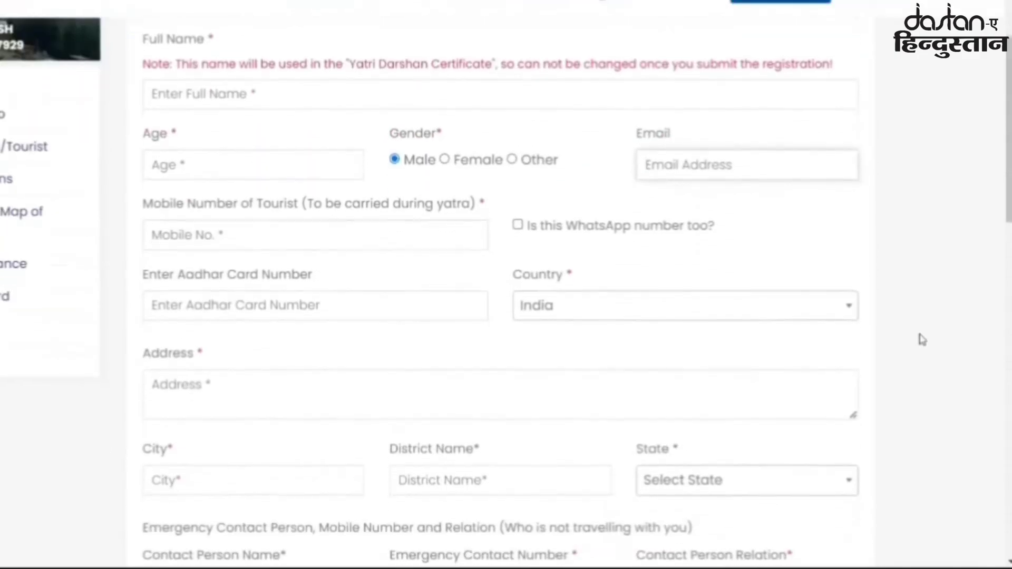
click(147, 229)
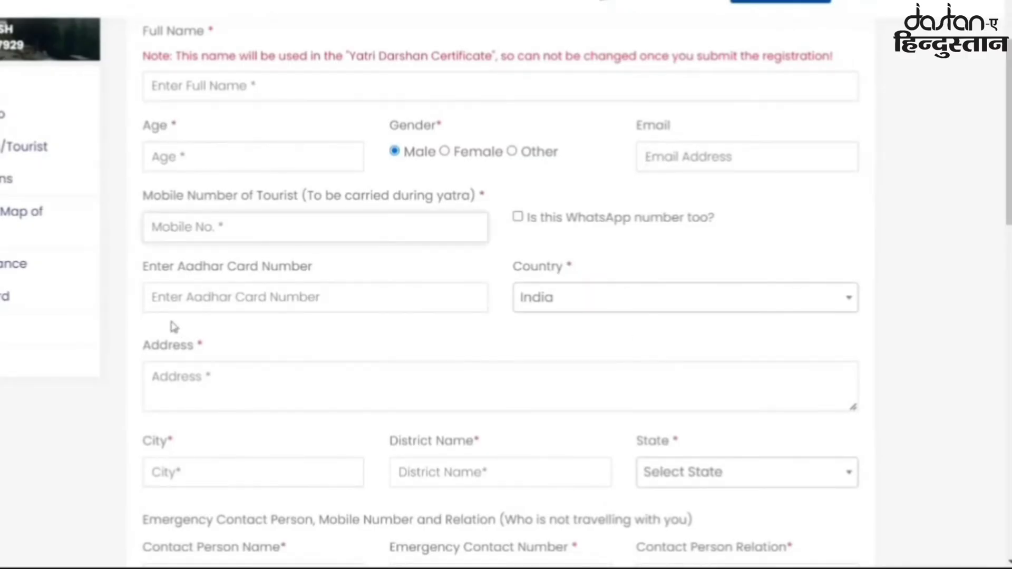
click(165, 300)
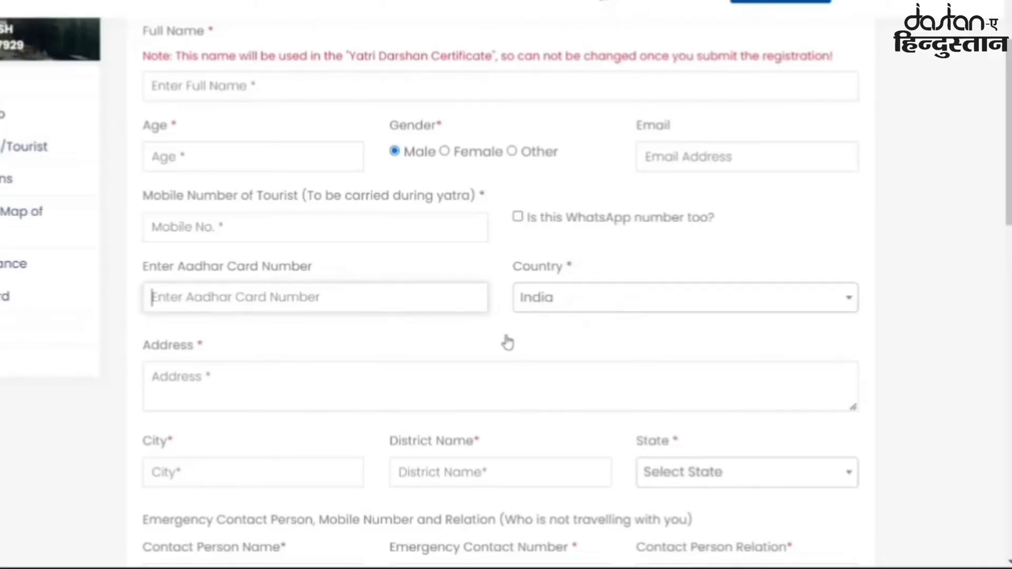
click(157, 376)
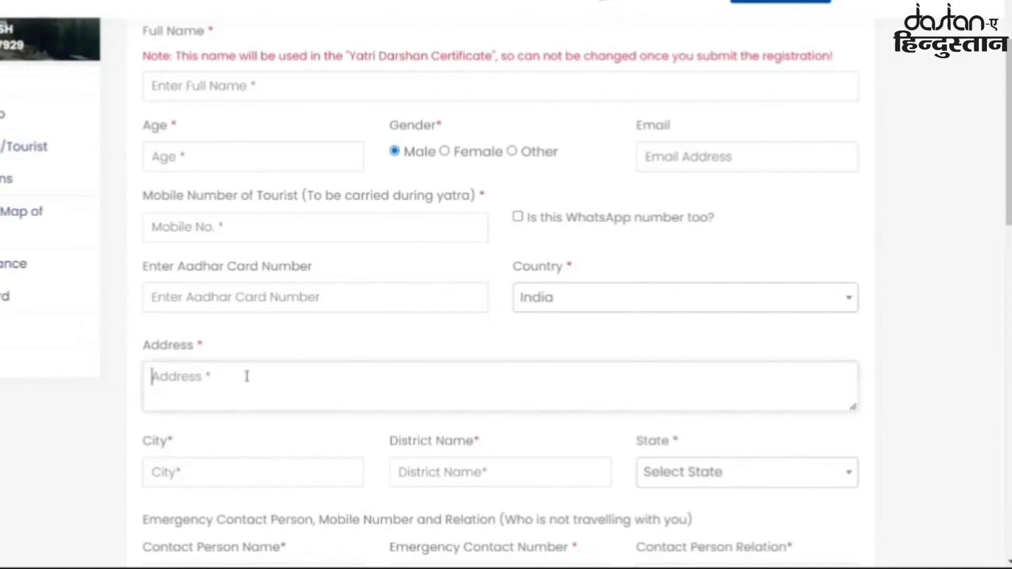
scroll(264, 378, down, 3)
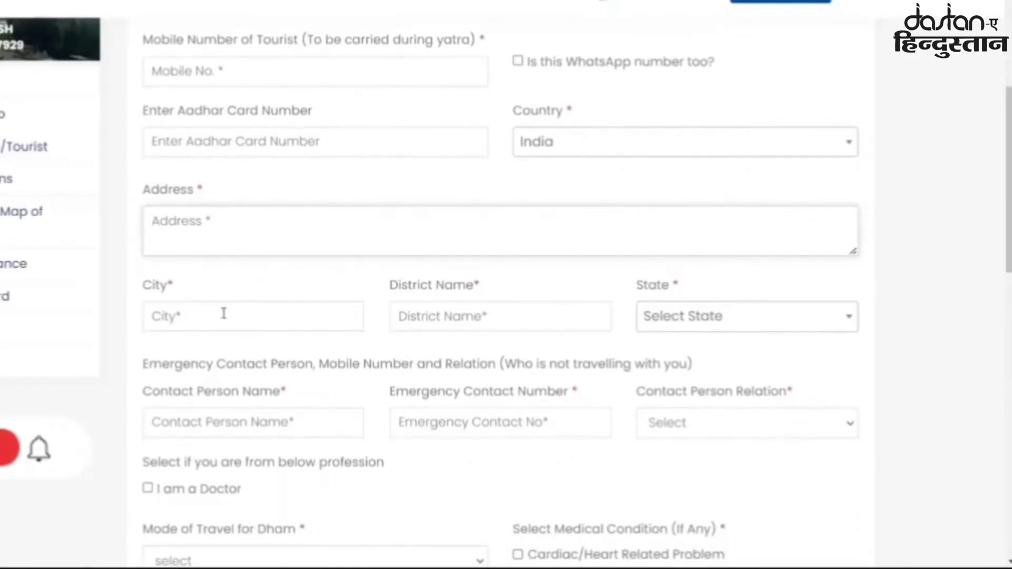
click(201, 321)
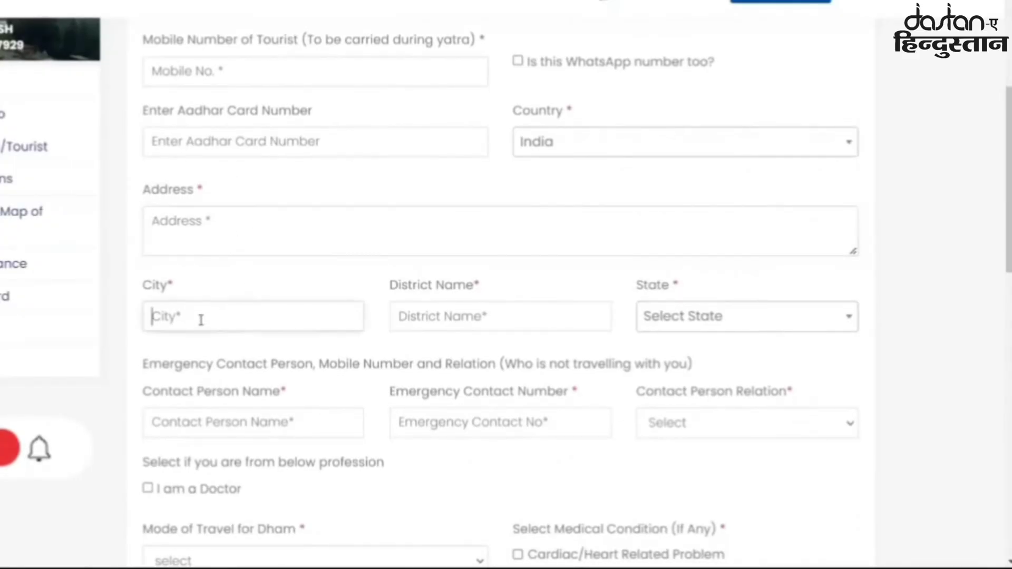
click(450, 319)
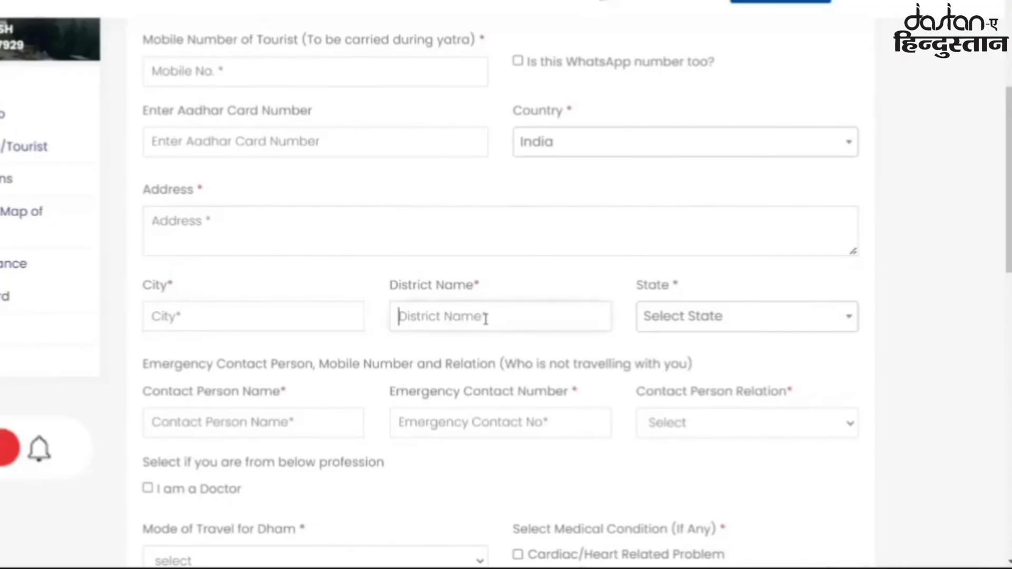
click(665, 326)
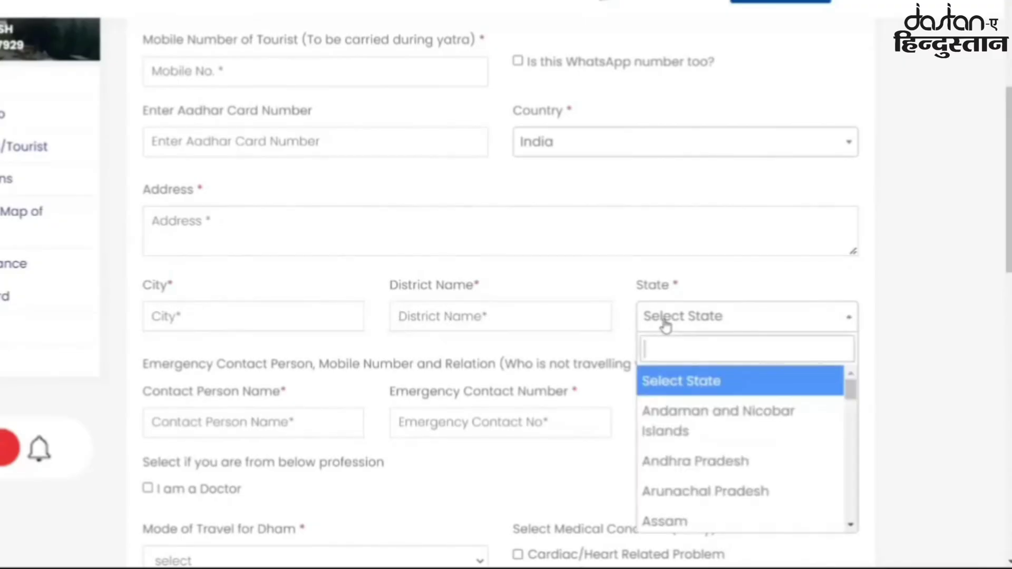
click(664, 324)
Review the emergency contact and profession fields and the available vehicle options for the pilgrim's mode of travel.
scroll(953, 317, down, 2)
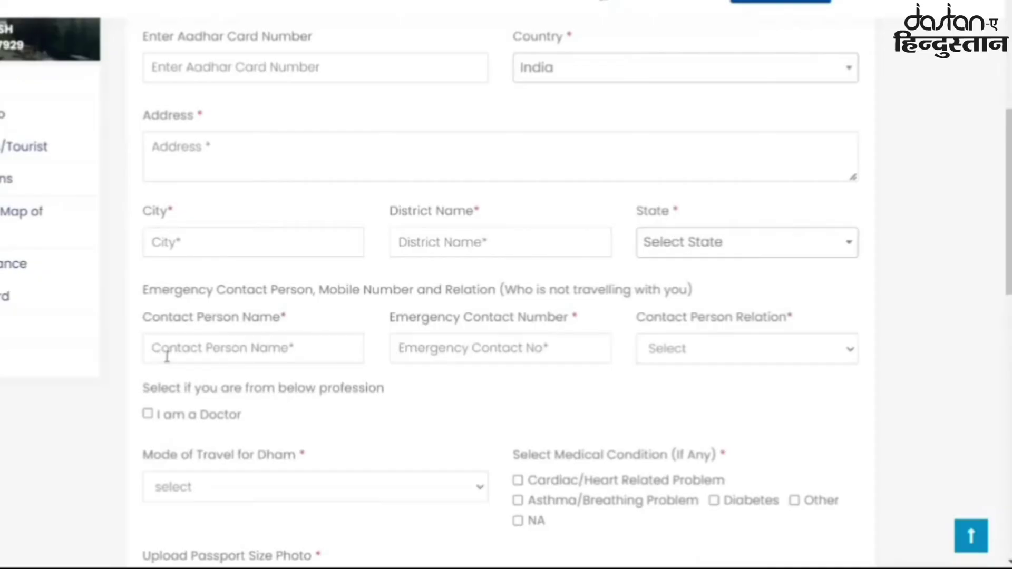
scroll(180, 387, down, 2)
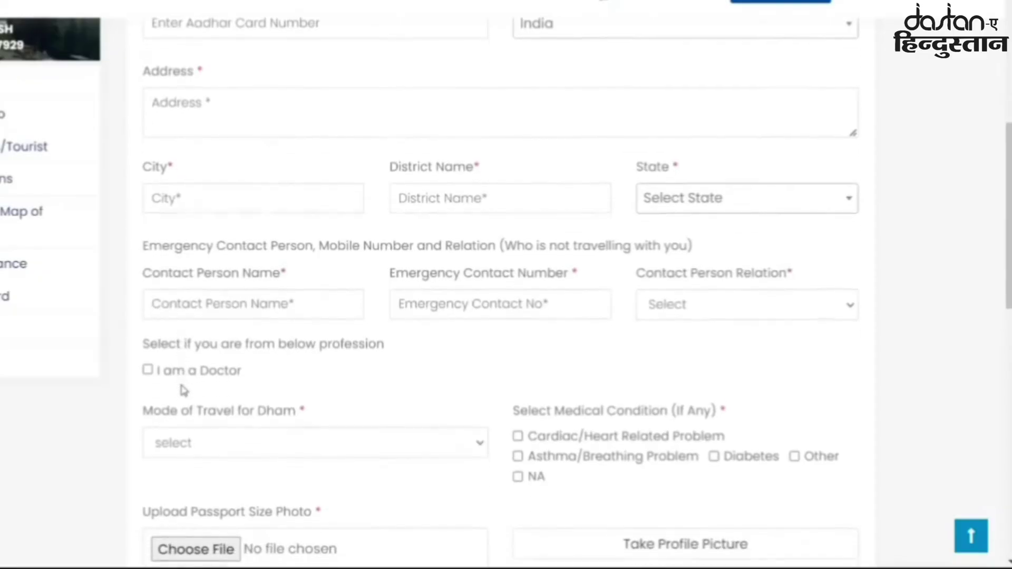
scroll(179, 382, down, 1)
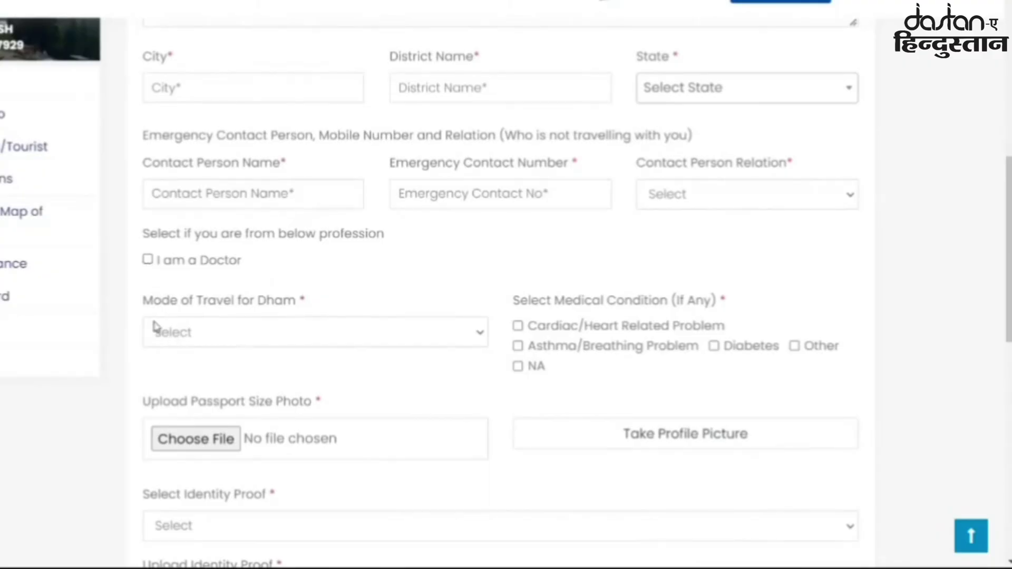
click(289, 337)
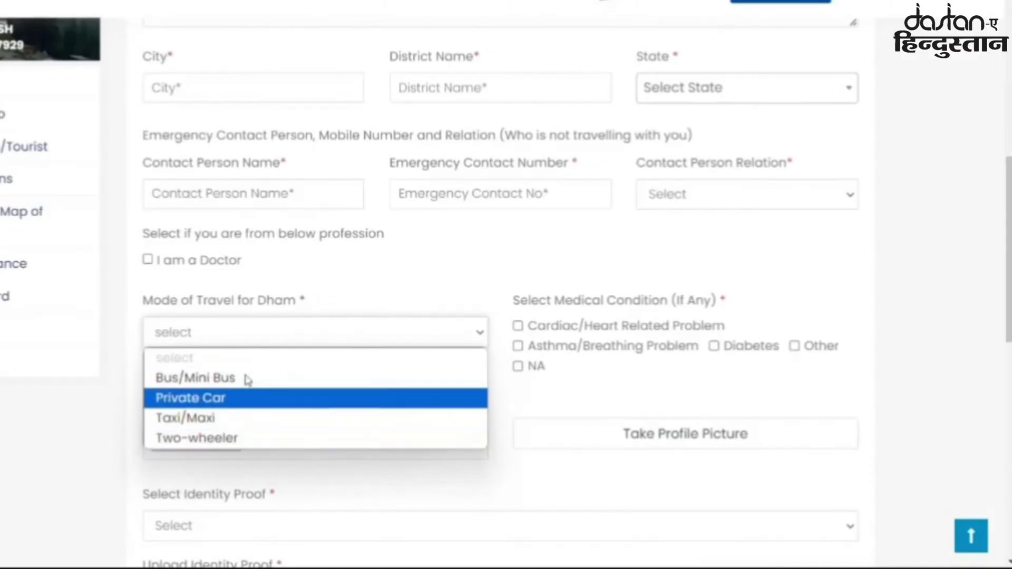
click(383, 285)
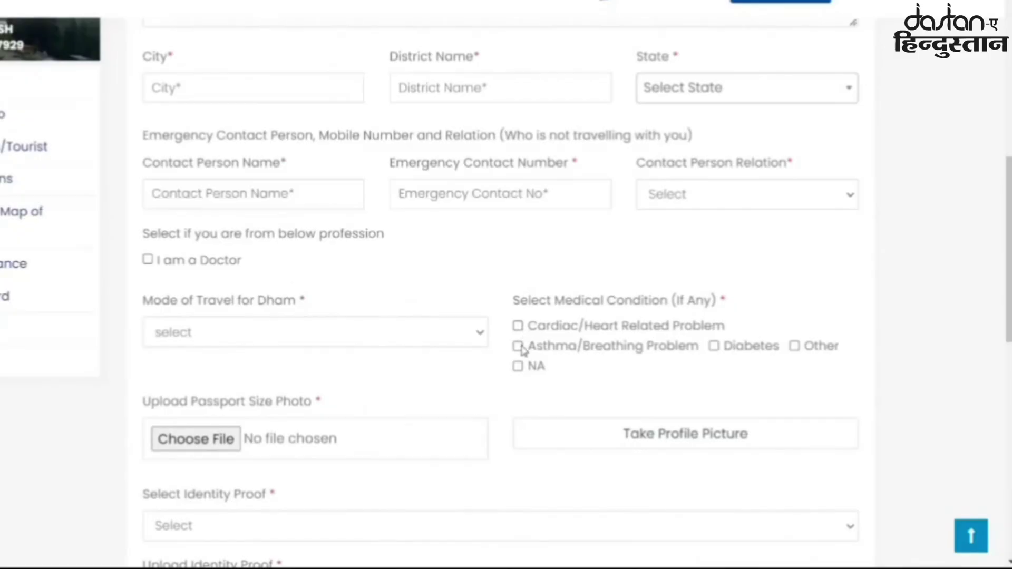
Examine the medical condition, passport photo and identity proof sections, the accepted identity documents, and the consent area ending the form.
scroll(201, 291, down, 3)
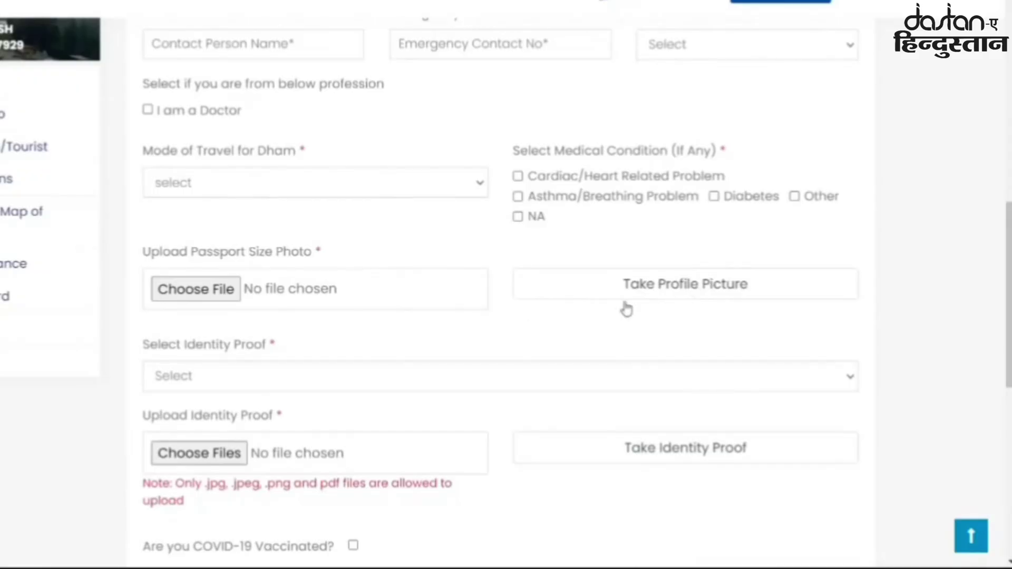
scroll(311, 395, down, 1)
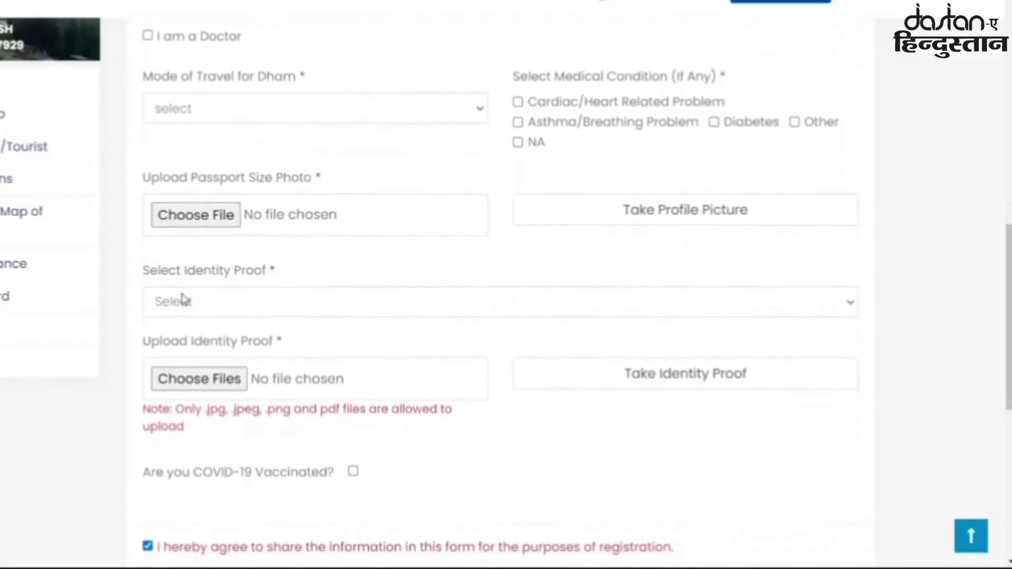
click(367, 308)
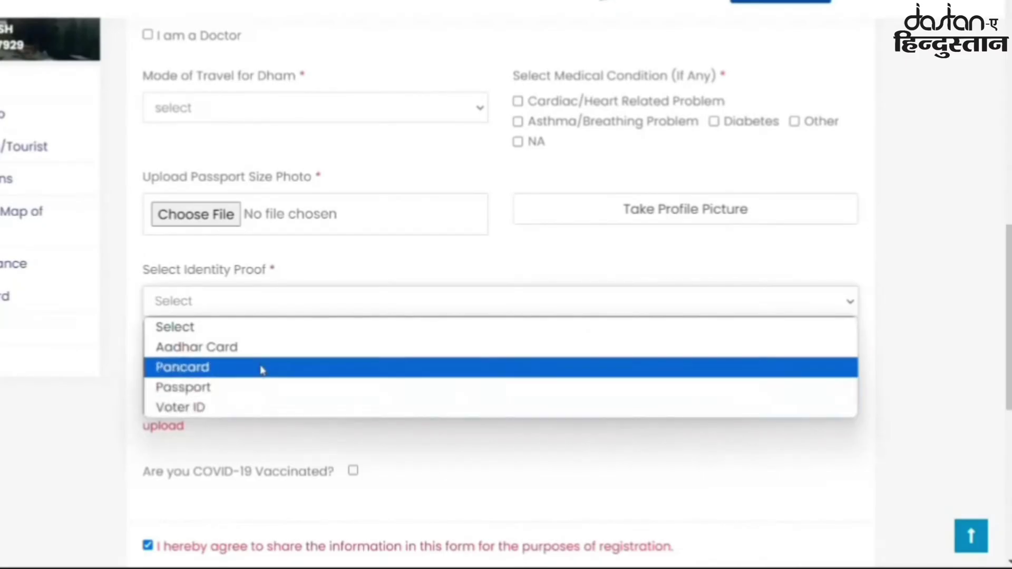
click(395, 266)
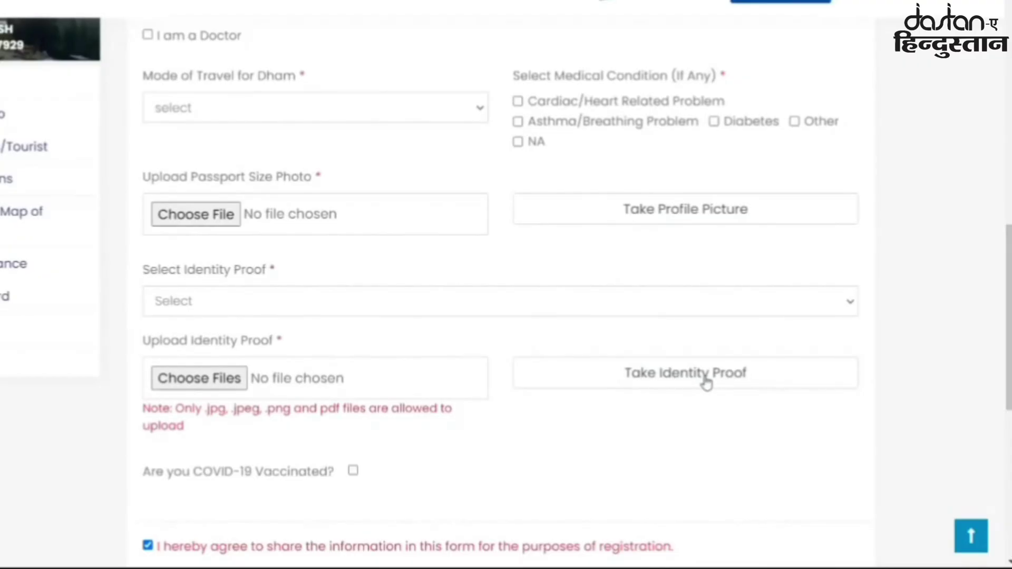
scroll(624, 406, down, 3)
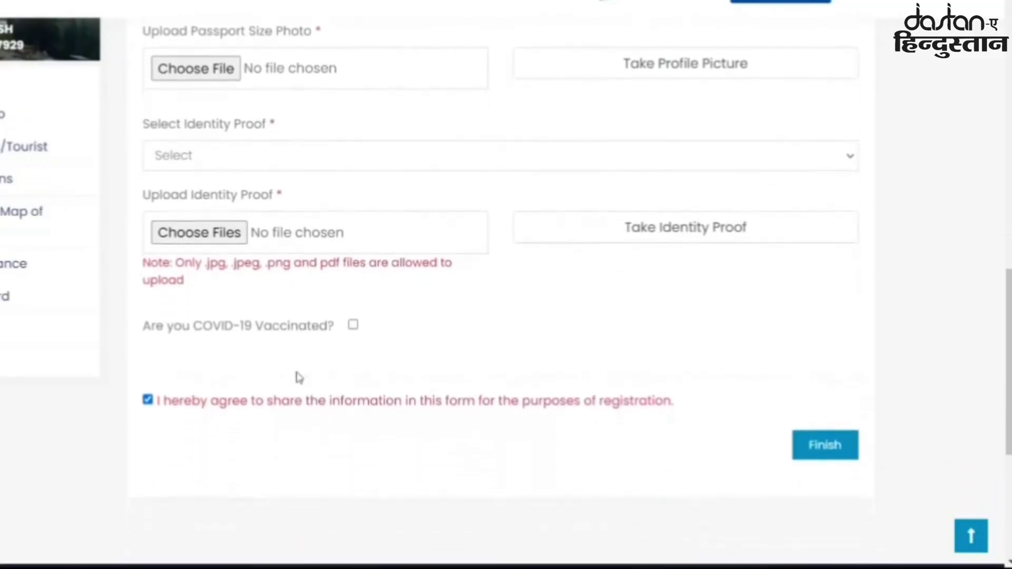